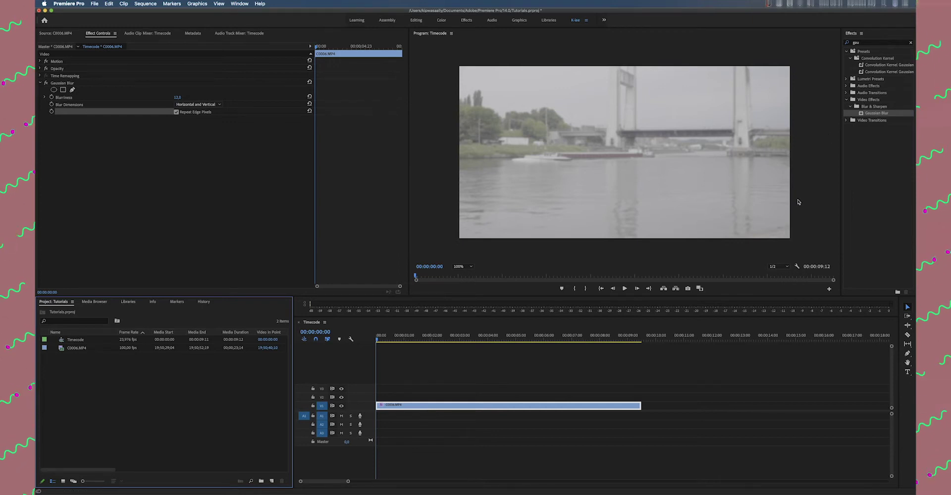
# - Clear the Effects search filter, leaving Gaussian Blur at 12.0 on C0006.MP4
pyautogui.click(911, 43)
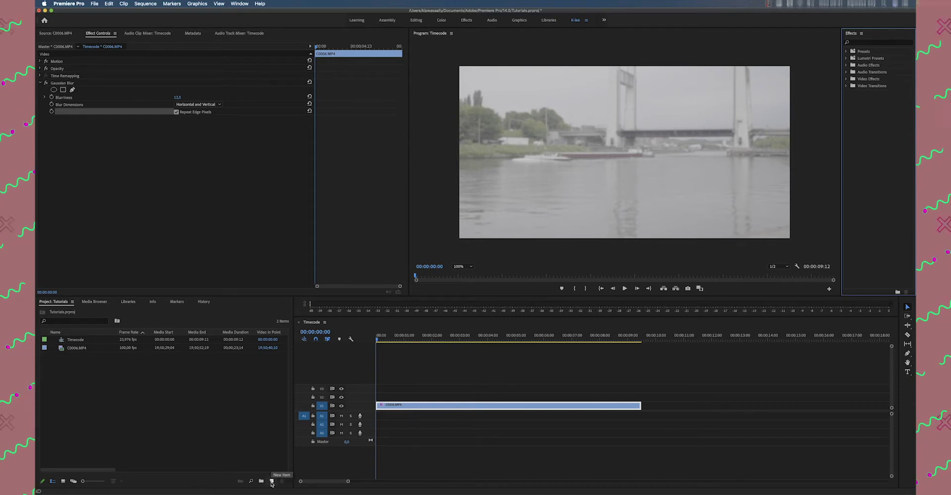
# - Add a 1920×1080, 23.976 fps Transparent Video item to the Tutorials project
pyautogui.click(271, 482)
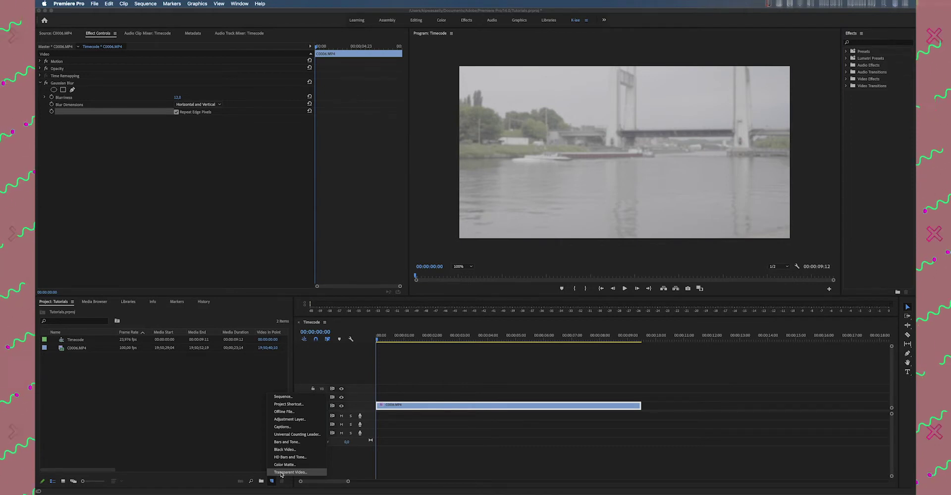
pyautogui.click(281, 473)
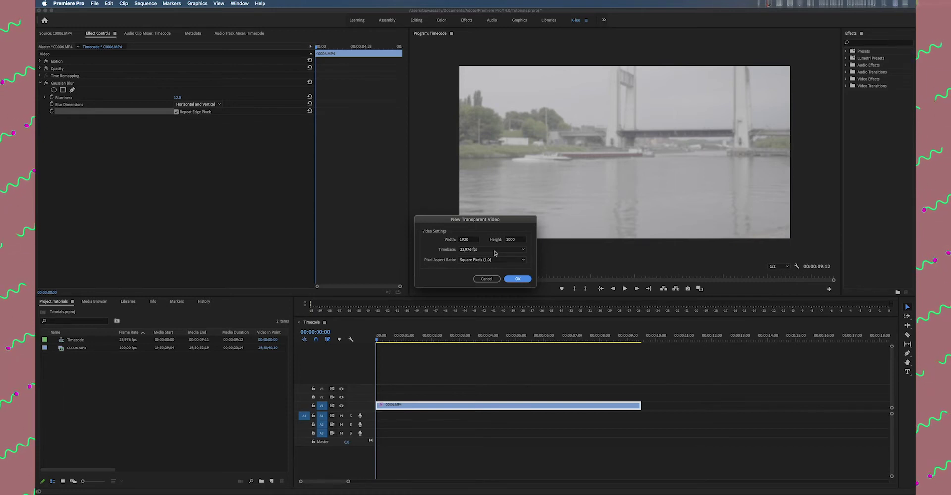
pyautogui.click(518, 279)
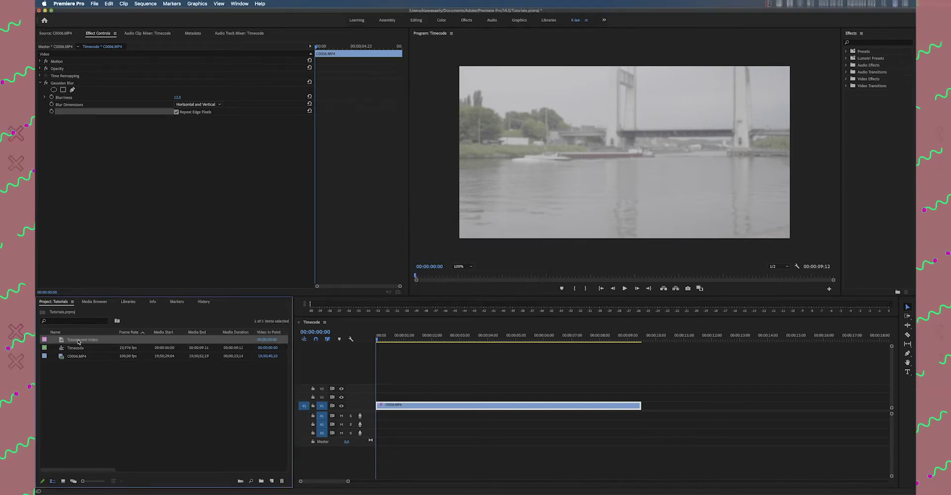
# - Put Transparent Video on V2, trim it to C0006.MP4's 00:00:09:12 length, and select it
pyautogui.moveTo(78, 342); pyautogui.dragTo(380, 397)
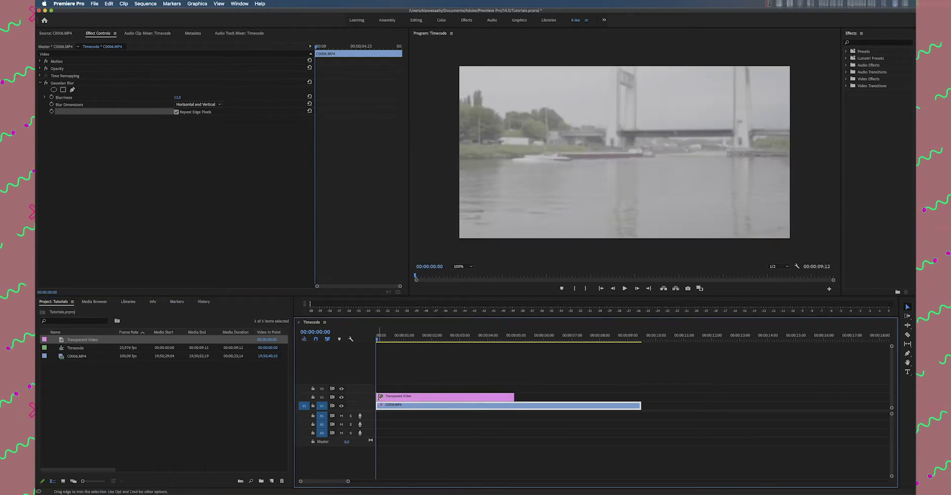
pyautogui.moveTo(515, 397); pyautogui.dragTo(641, 398)
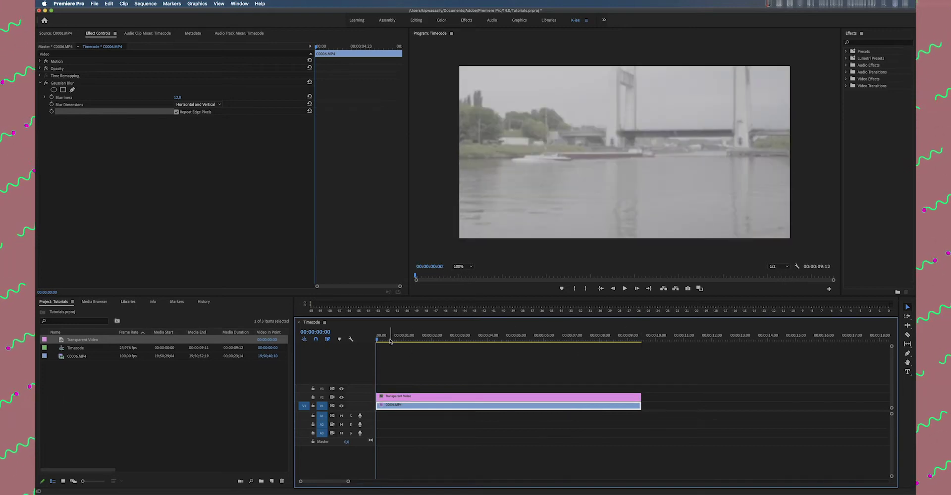
pyautogui.moveTo(391, 338); pyautogui.dragTo(549, 338)
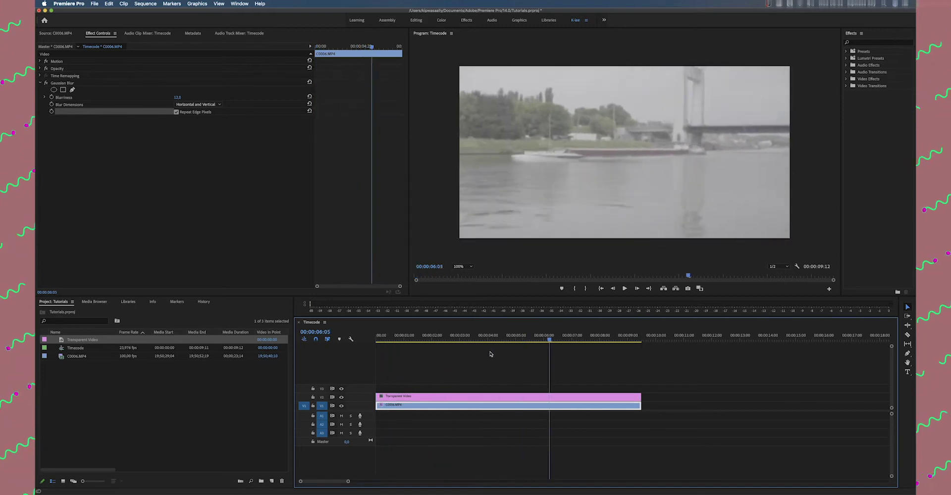
pyautogui.press('Home')
pyautogui.press('Right')
pyautogui.press('Right')
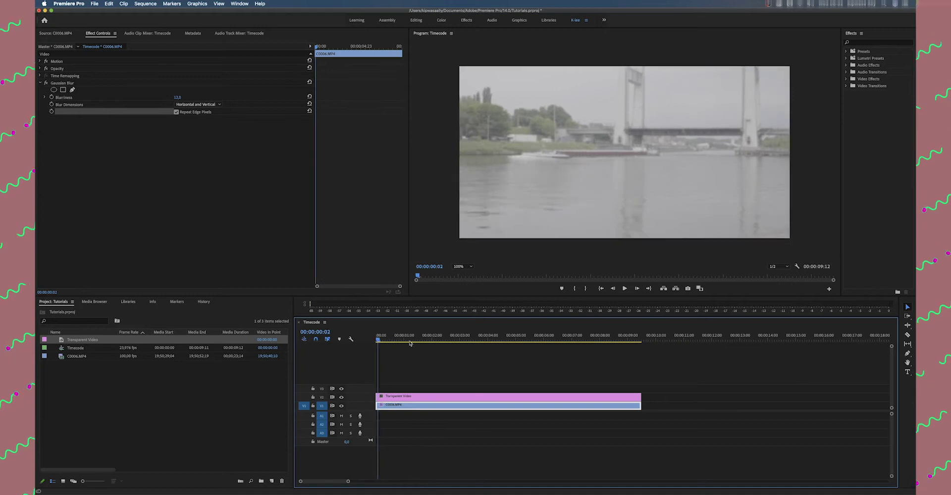
pyautogui.moveTo(410, 339)
pyautogui.mouseDown()
pyautogui.moveTo(562, 338)
pyautogui.moveTo(394, 339)
pyautogui.mouseUp()
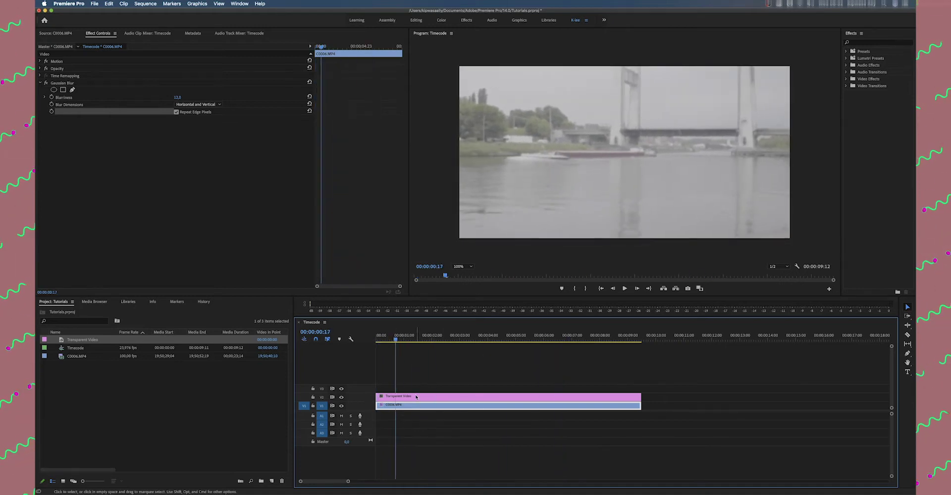
pyautogui.click(415, 397)
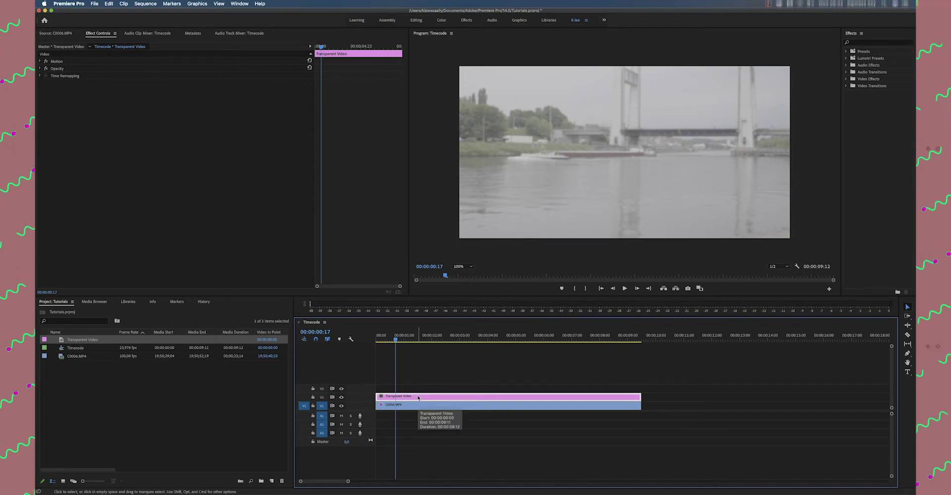
# - Search 'time', apply the Timecode effect to the Transparent Video clip, and uncheck Field Symbol
pyautogui.click(856, 43)
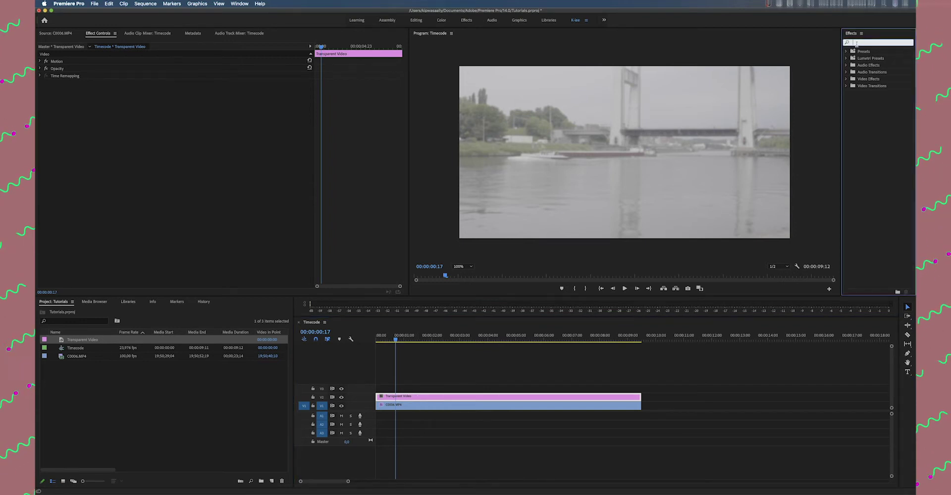
pyautogui.write('ti')
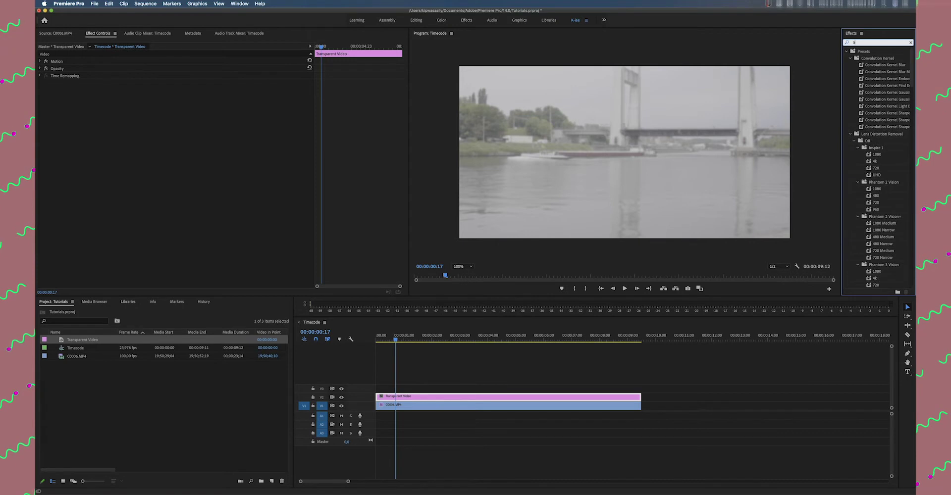
pyautogui.write('me')
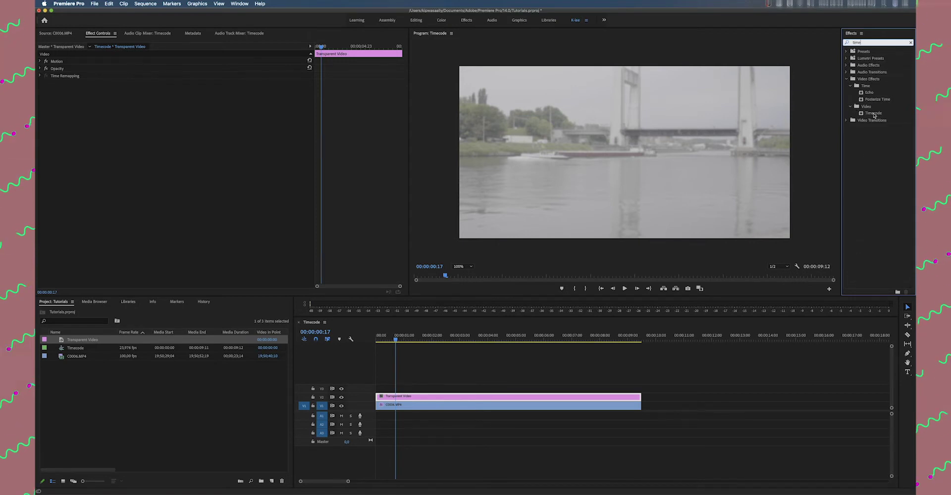
pyautogui.moveTo(874, 116); pyautogui.dragTo(576, 398)
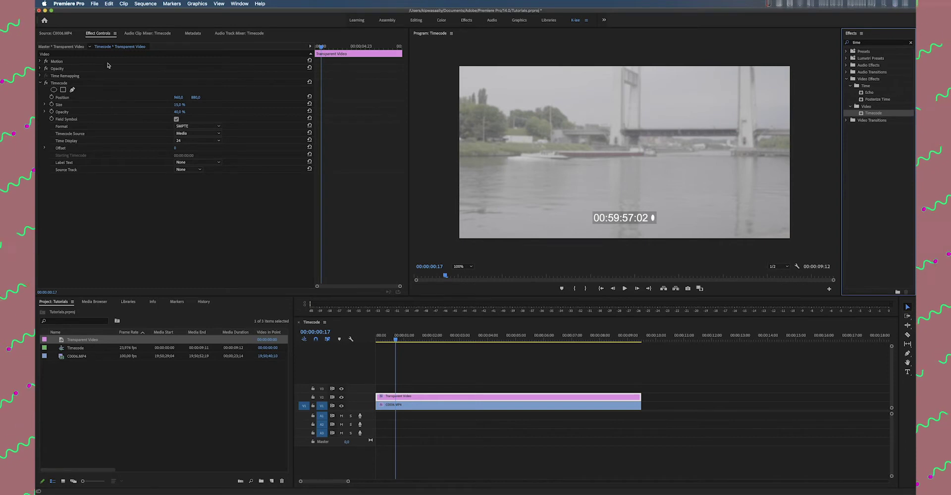
pyautogui.click(95, 34)
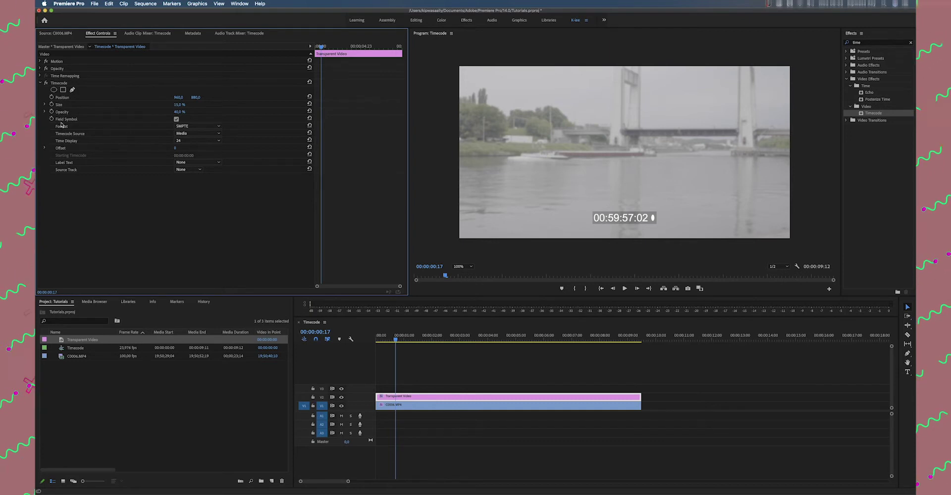
pyautogui.click(176, 120)
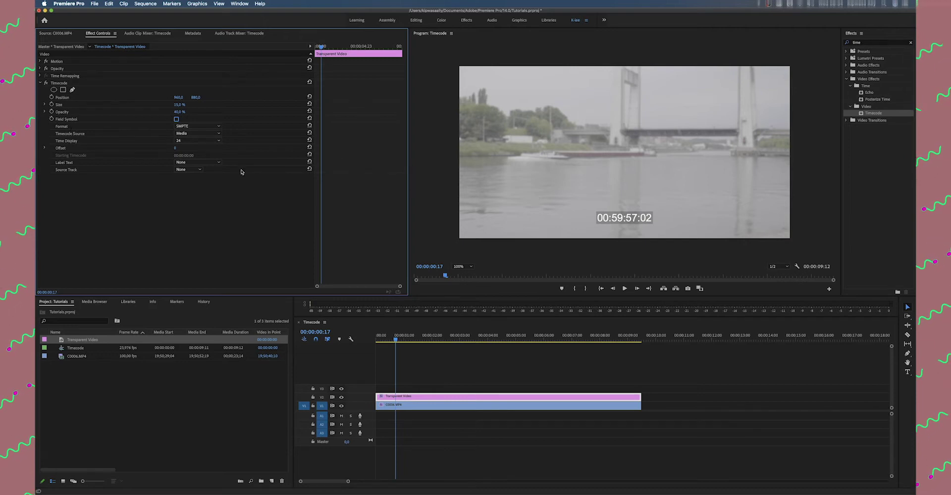
# - Keep the timecode Format at SMPTE and move the playhead back to 00:00:00:00
pyautogui.click(218, 127)
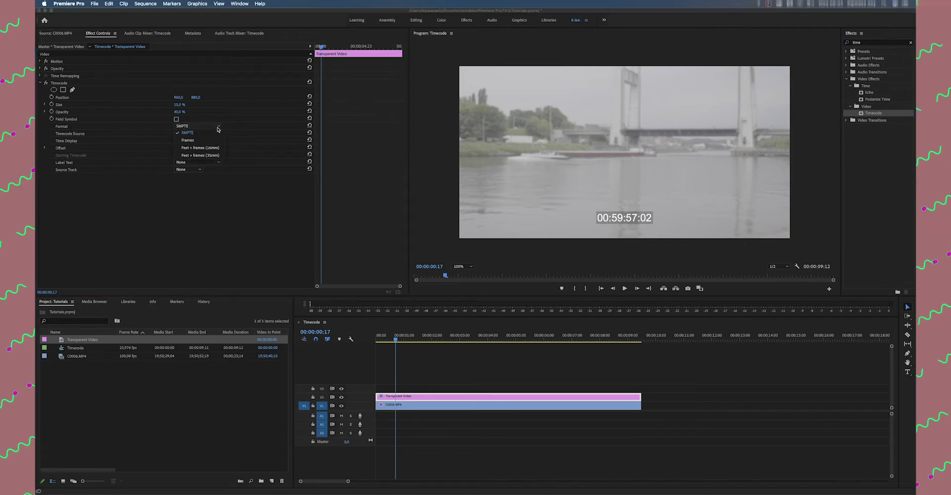
pyautogui.click(251, 131)
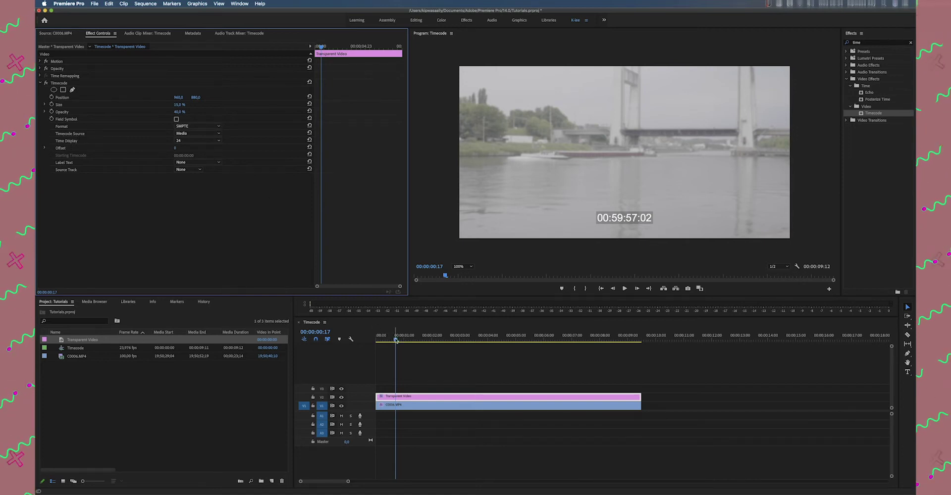
pyautogui.moveTo(396, 339); pyautogui.dragTo(376, 340)
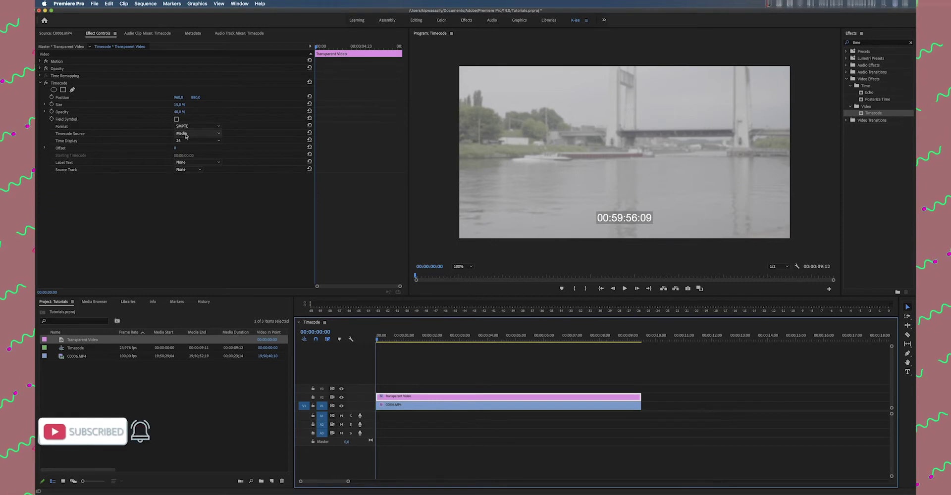
# - Switch the Timecode Source to Generate and play back to check it counts from 00:00:00:00
pyautogui.click(218, 134)
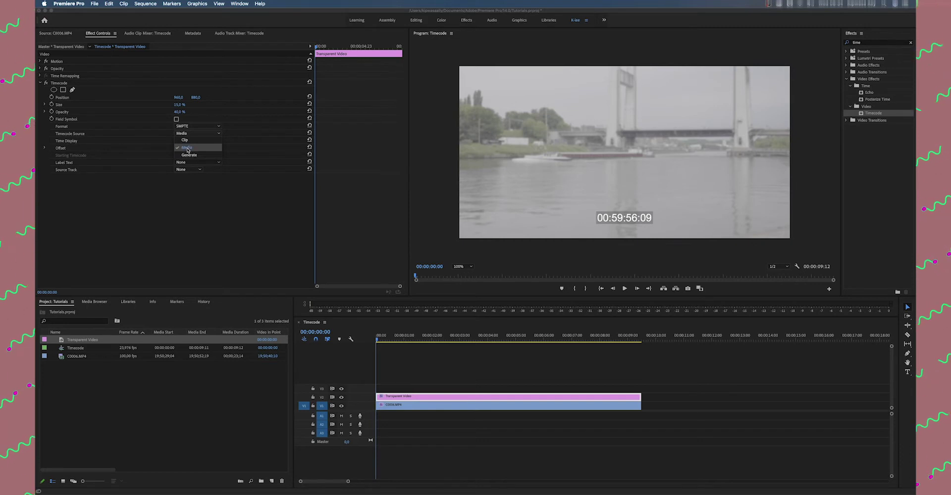
pyautogui.click(189, 155)
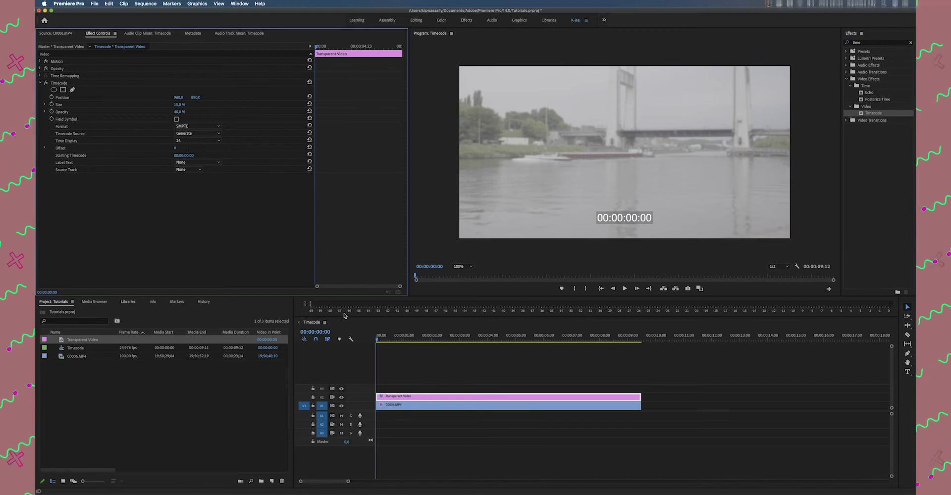
pyautogui.press('space')
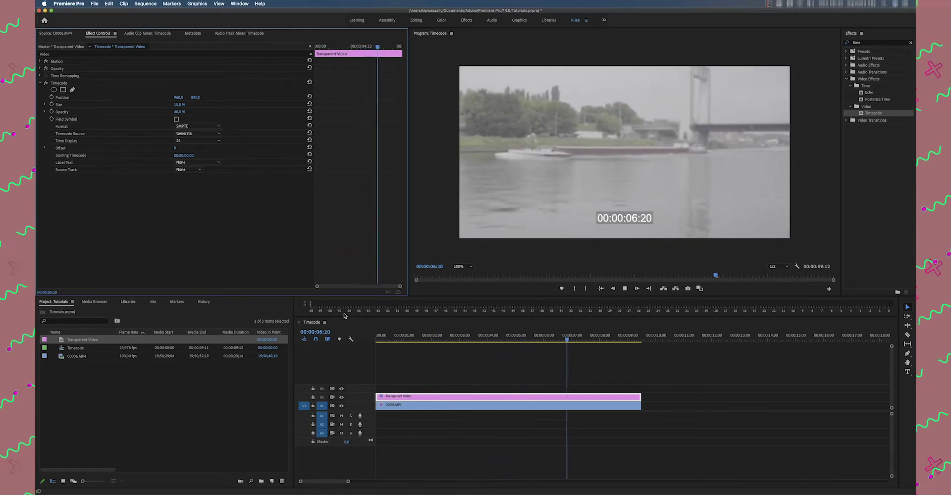
pyautogui.press('space')
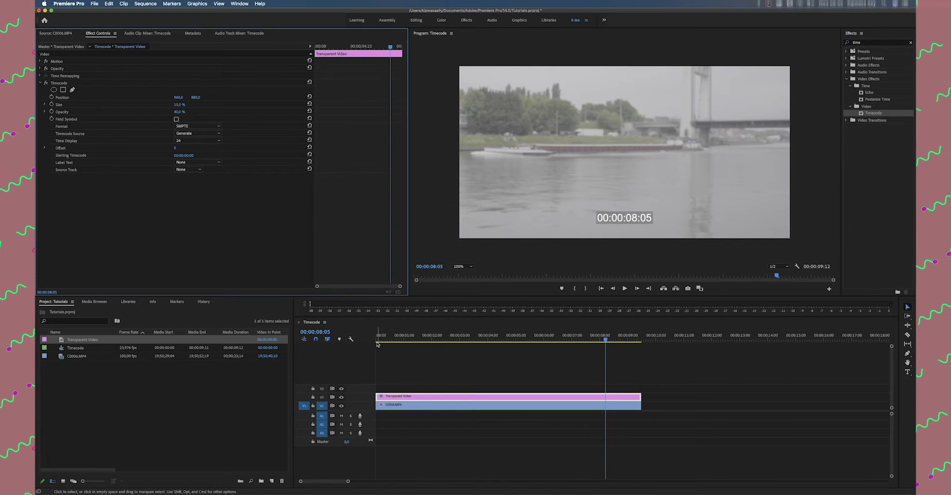
pyautogui.click(377, 336)
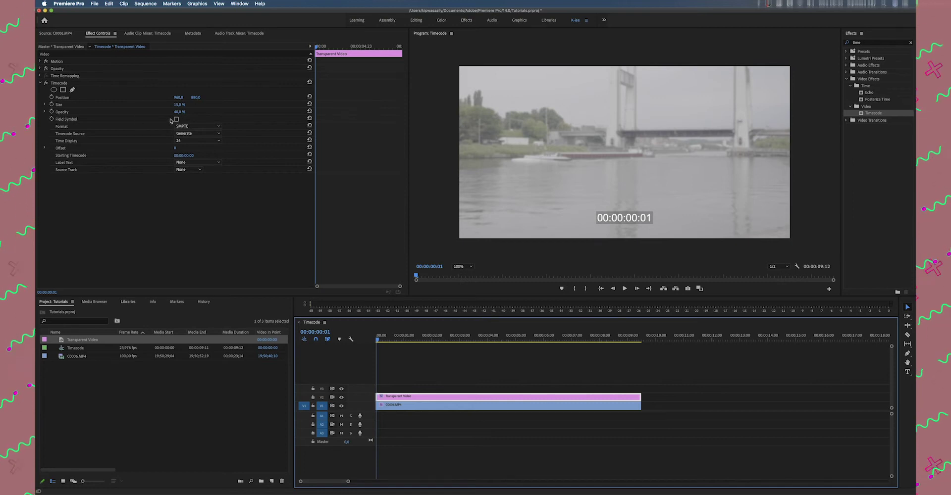
# - Reset the timecode background opacity to its default 40% and expand the clip's Opacity section
pyautogui.moveTo(179, 113); pyautogui.dragTo(160, 113)
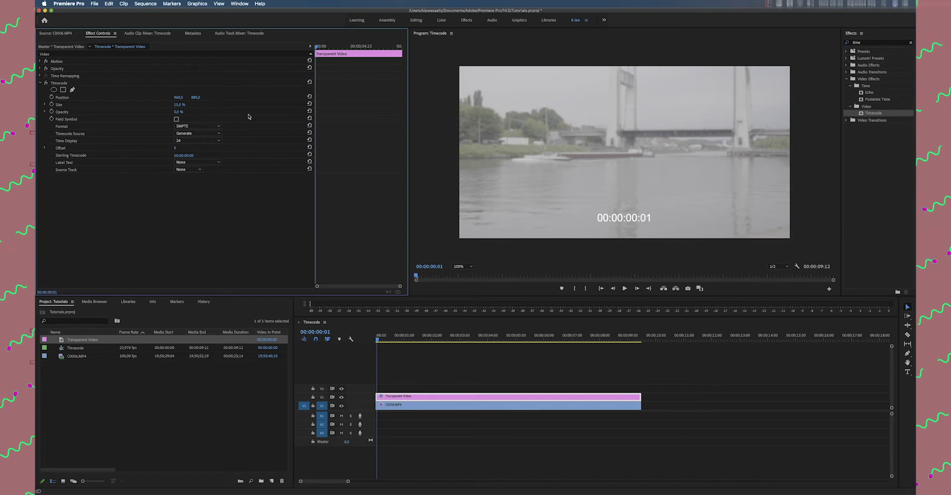
pyautogui.click(309, 111)
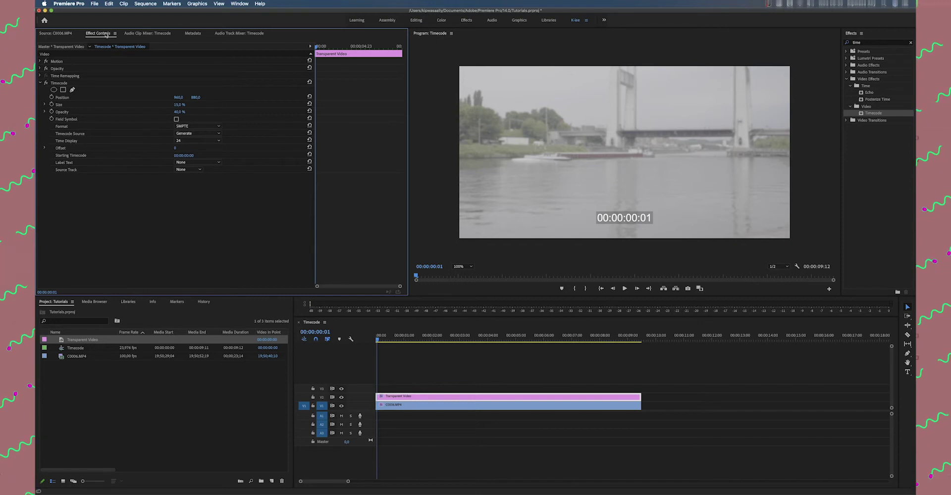
pyautogui.click(40, 69)
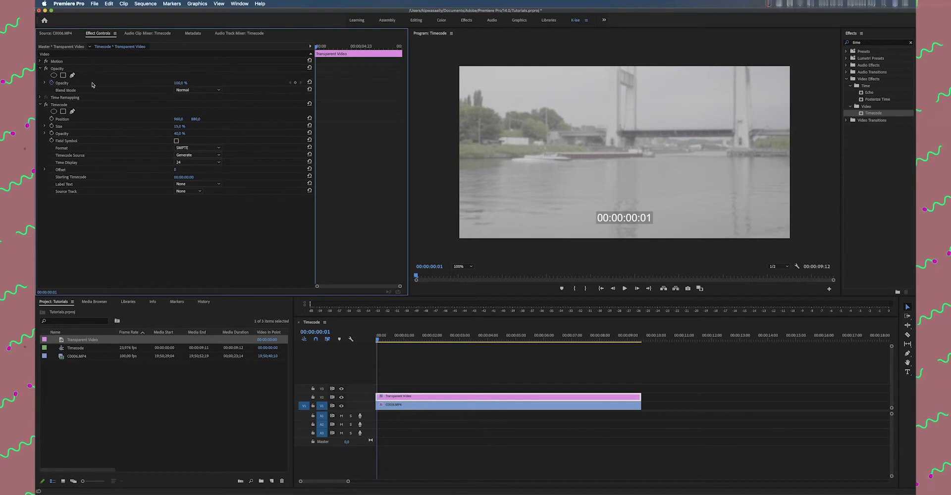
# - Set the Transparent Video clip's Blend Mode to Screen
pyautogui.click(217, 90)
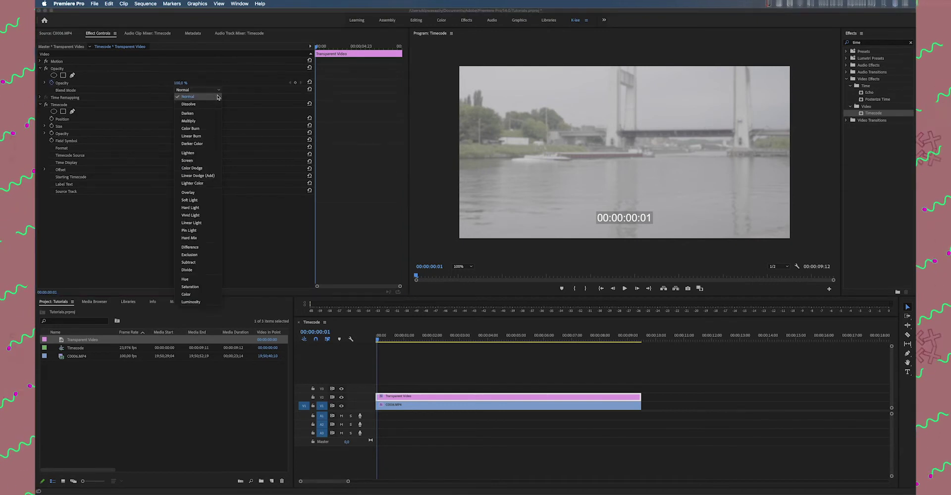
pyautogui.click(192, 162)
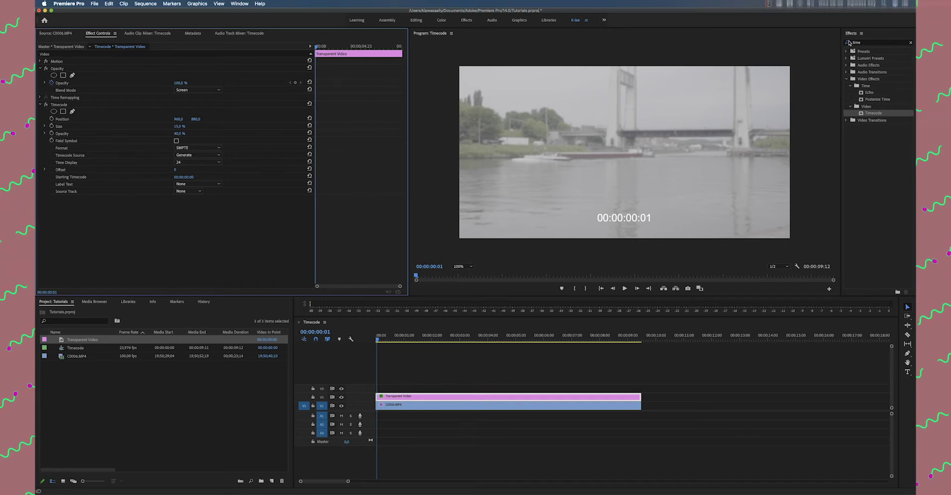
# - Search 'crop' and apply the Transform > Crop effect to the Transparent Video clip
pyautogui.click(911, 42)
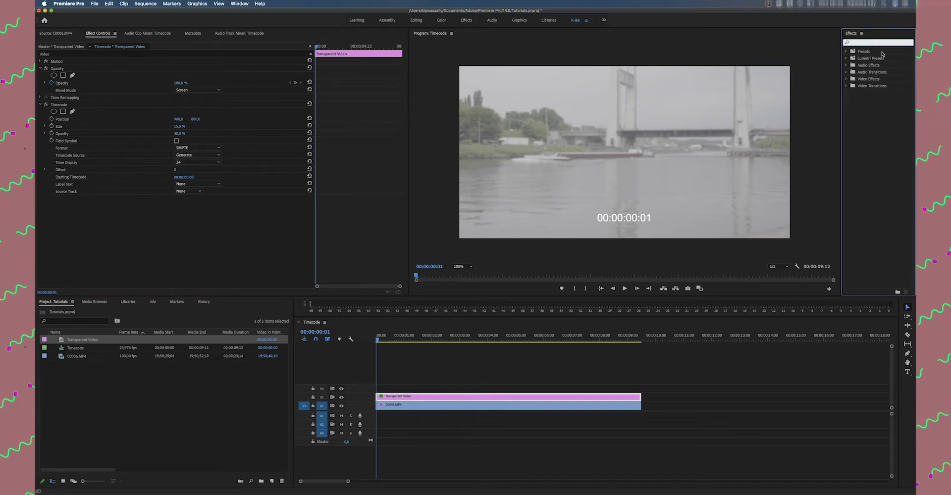
pyautogui.write('crop')
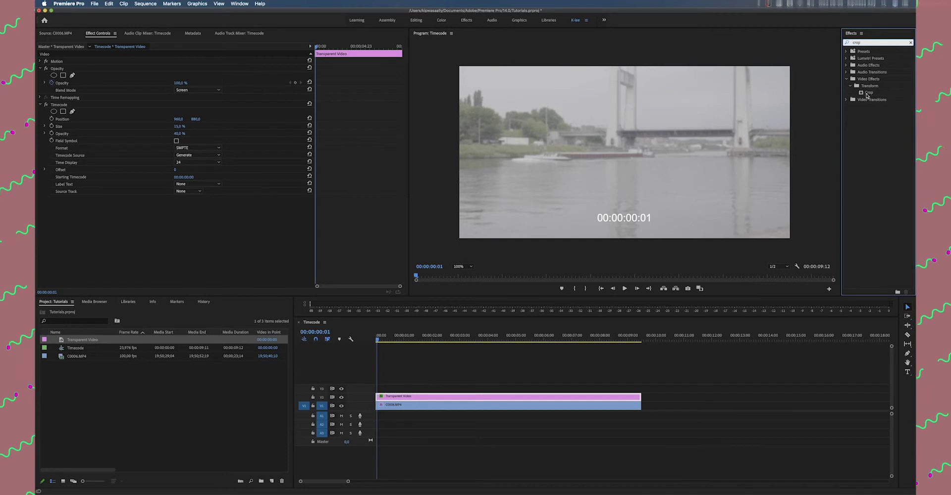
pyautogui.moveTo(866, 95); pyautogui.dragTo(432, 399)
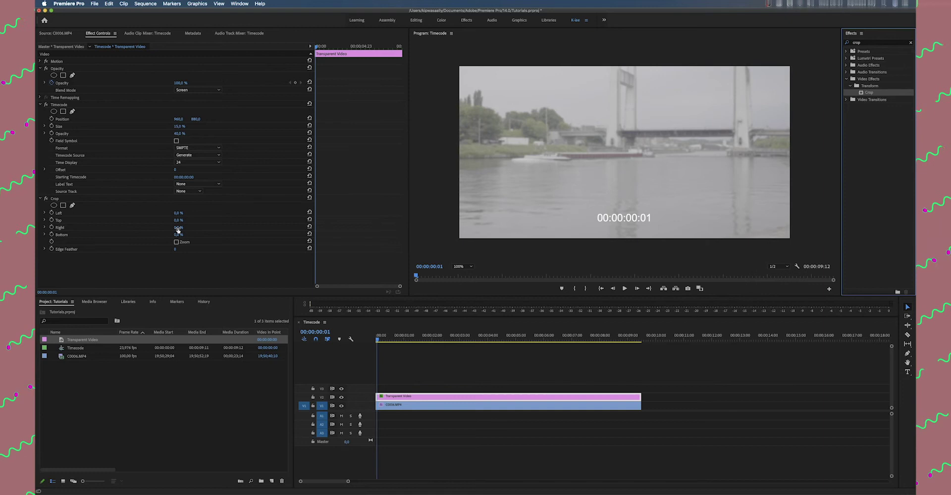
# - Set Crop Right to 46.0% so only 00:00:00 shows, then preview the playback
pyautogui.moveTo(178, 229); pyautogui.dragTo(206, 229)
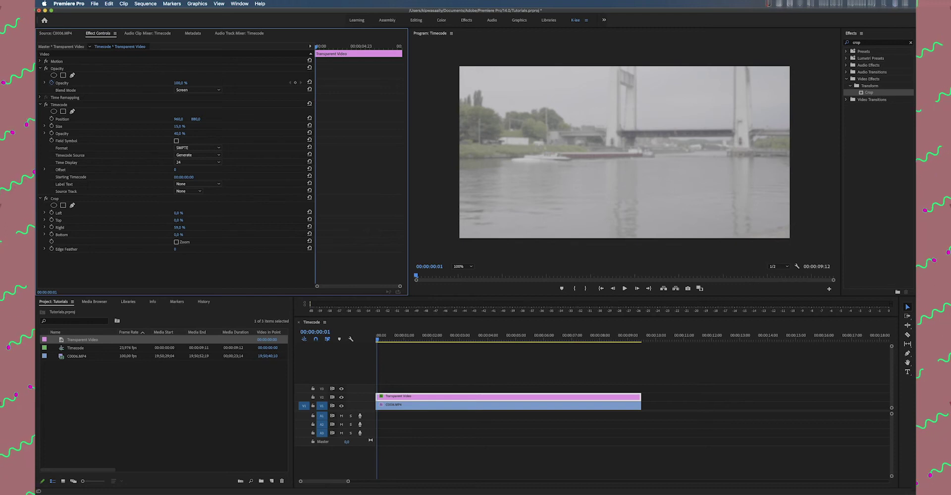
pyautogui.moveTo(207, 229); pyautogui.dragTo(201, 229)
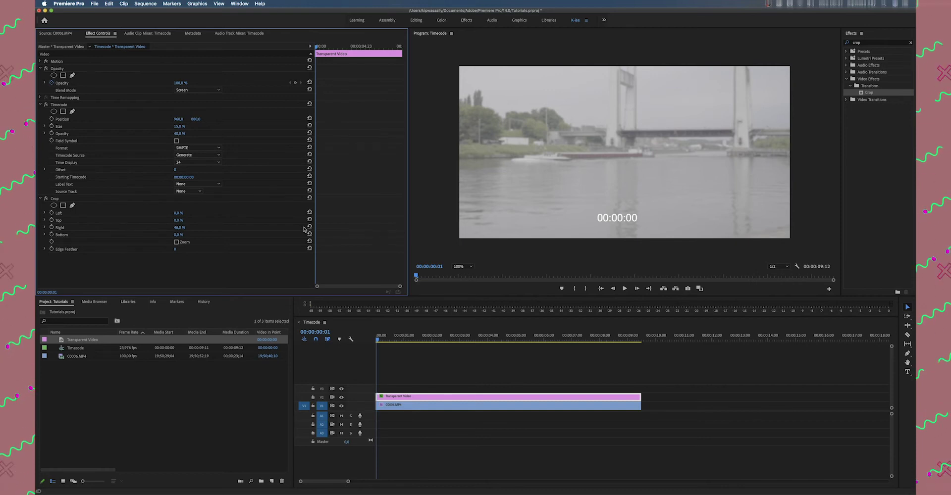
pyautogui.press('space')
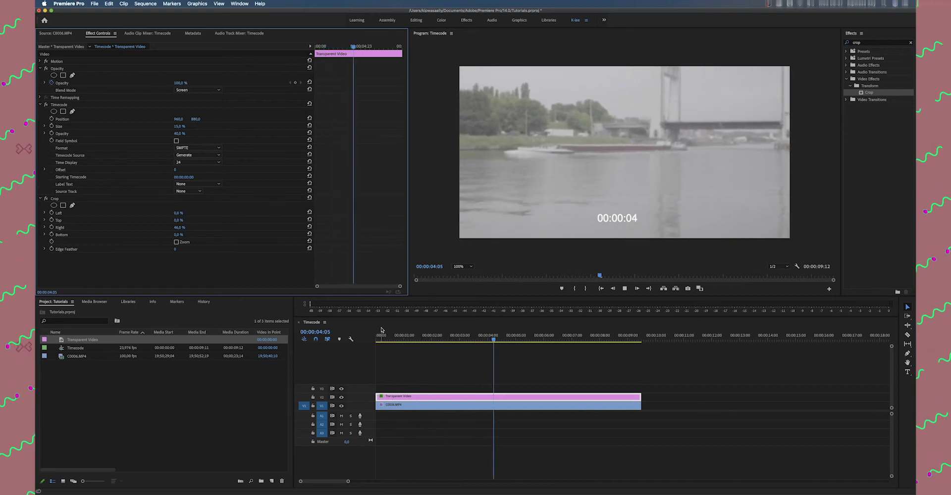
pyautogui.click(377, 338)
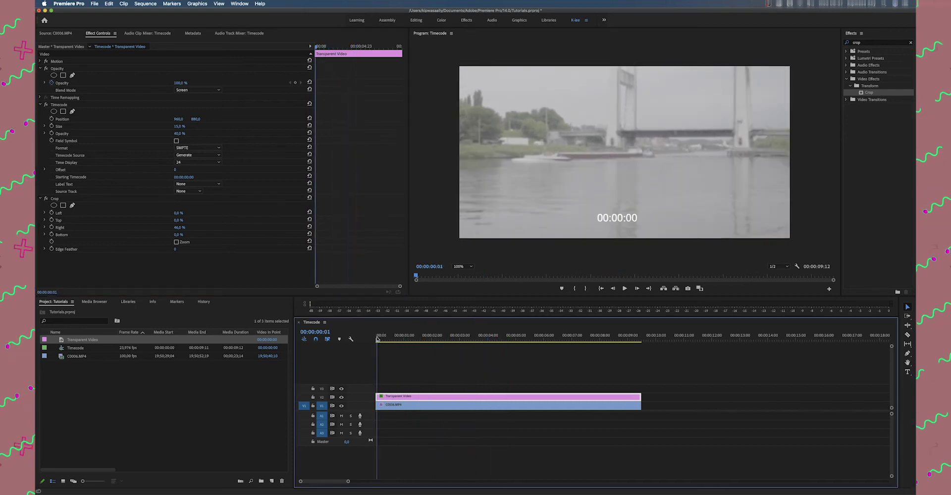
pyautogui.rightClick(437, 398)
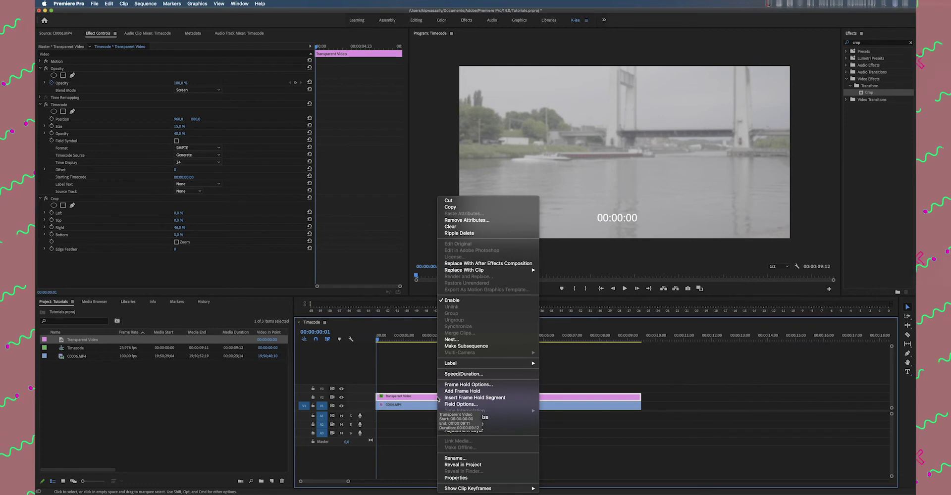
# - Nest the cropped overlay clip on V2 into a new sequence named 'timecode'
pyautogui.click(452, 340)
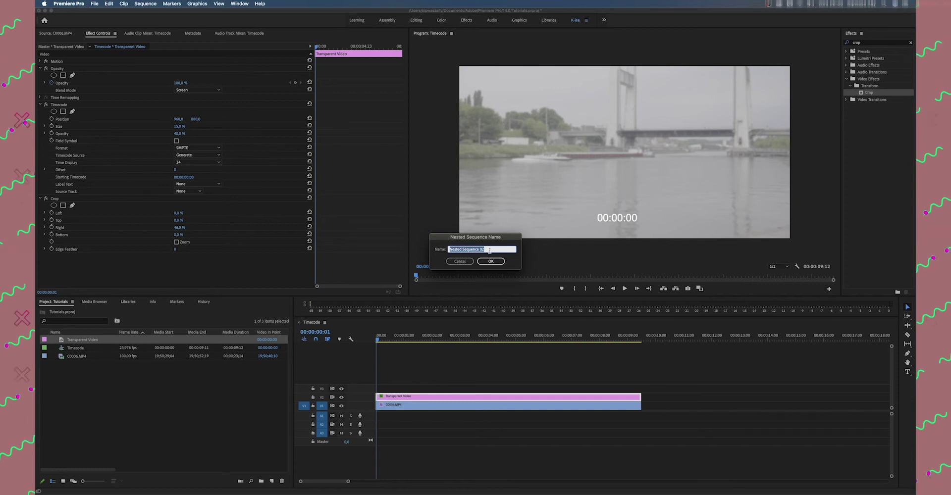
pyautogui.press('BackSpace')
pyautogui.write('timecode')
pyautogui.click(490, 261)
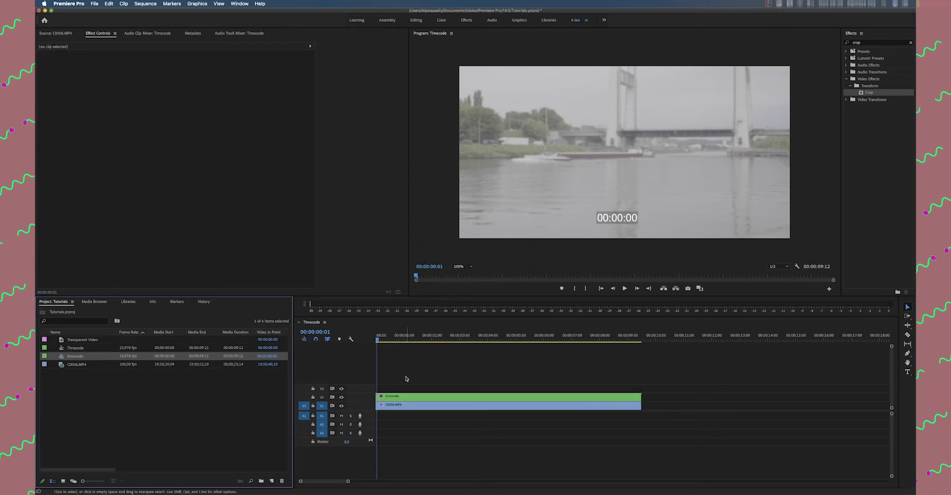
# - Set the nested timecode clip's blend mode to Screen, then check the overlay reads 00:00:09 near the end
pyautogui.moveTo(381, 343)
pyautogui.mouseDown()
pyautogui.moveTo(548, 341)
pyautogui.moveTo(379, 340)
pyautogui.mouseUp()
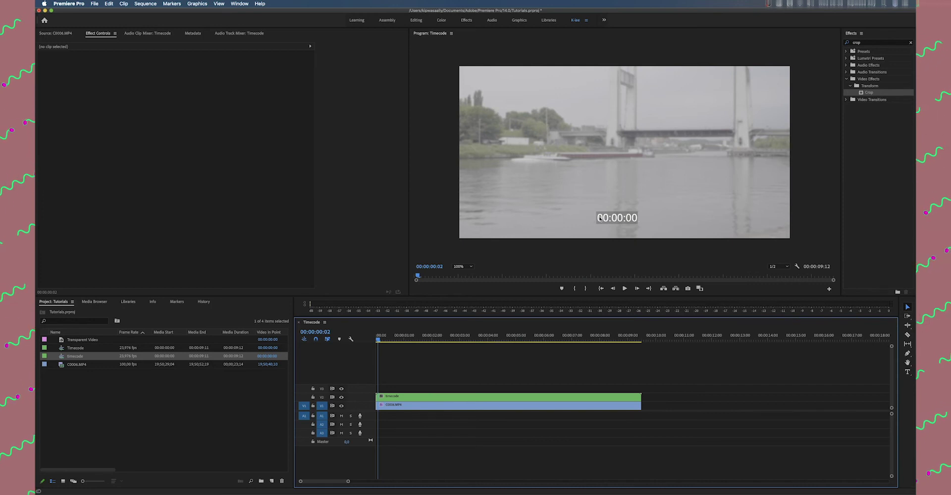
pyautogui.click(465, 397)
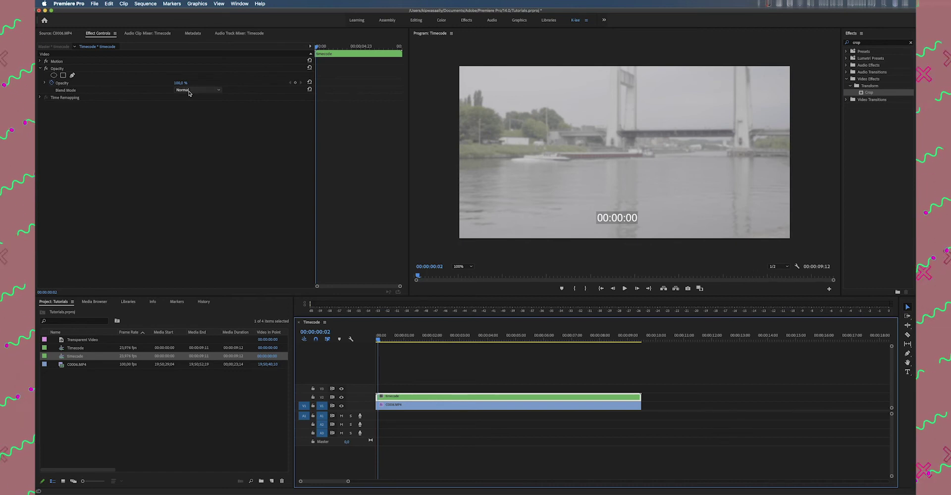
pyautogui.click(207, 93)
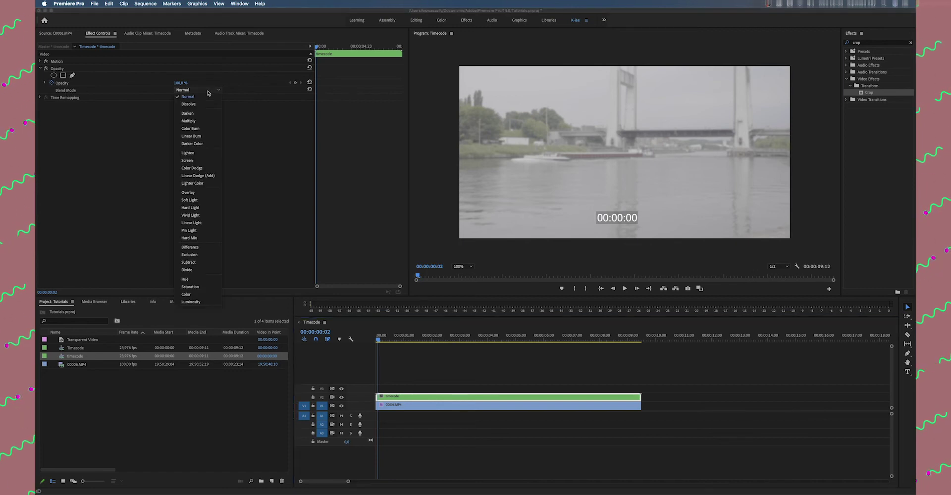
pyautogui.click(193, 162)
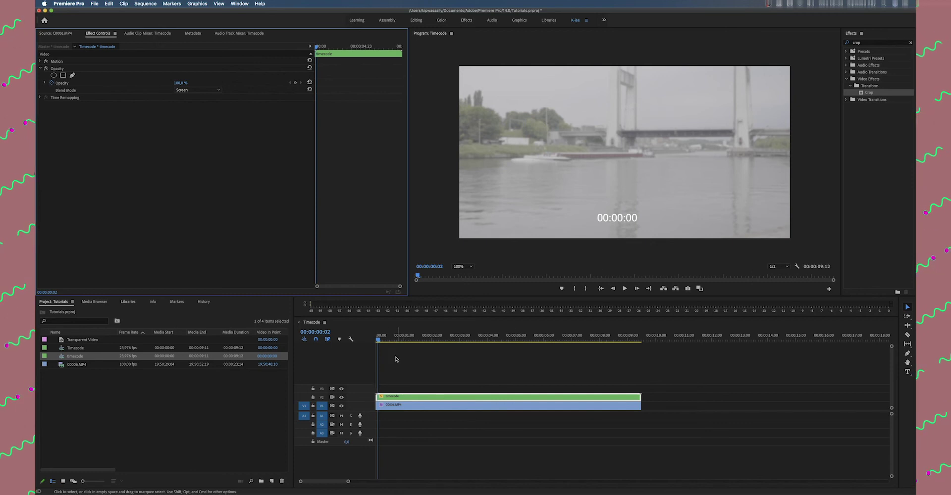
pyautogui.moveTo(378, 341); pyautogui.dragTo(369, 342)
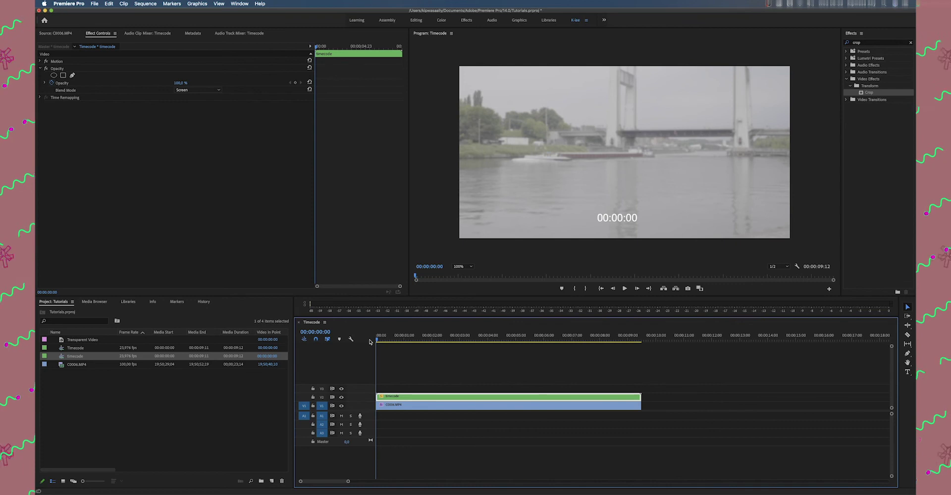
pyautogui.click(639, 341)
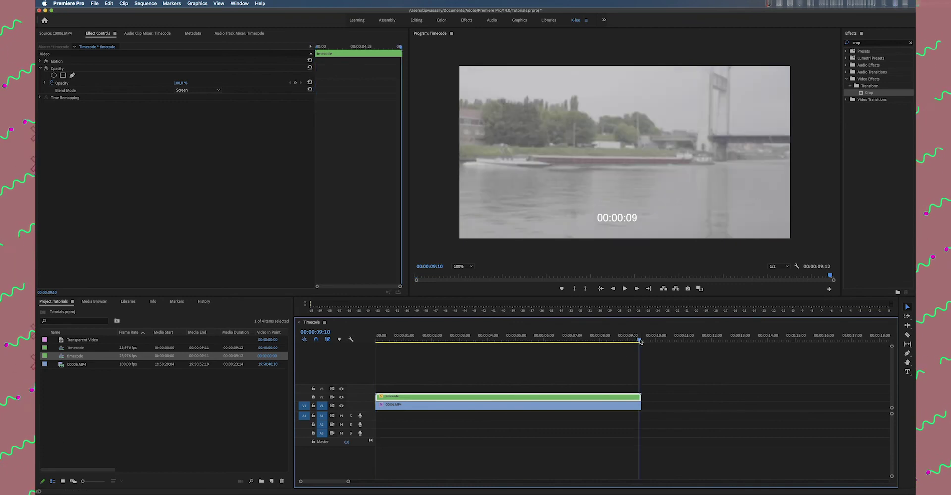
# - Enable Reverse Speed on the nested timecode clip so it plays at -100%, counting down from 00:00:09
pyautogui.press('Right')
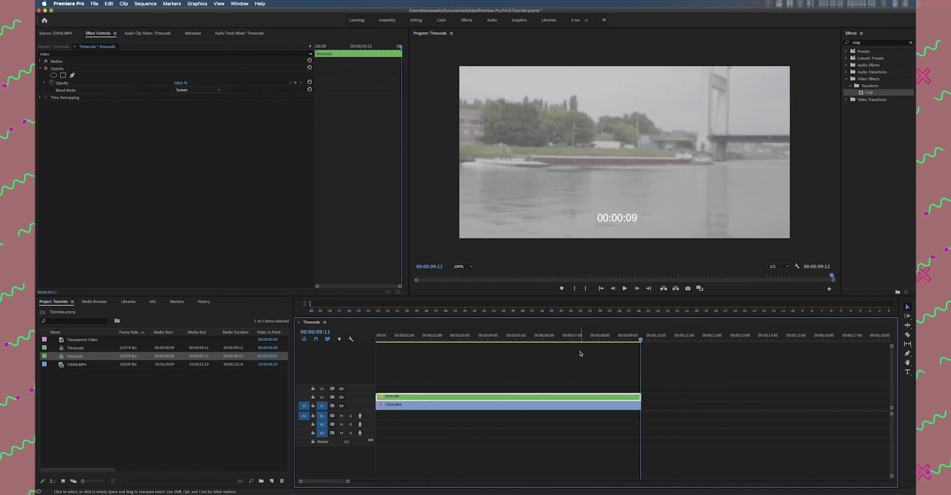
pyautogui.rightClick(411, 399)
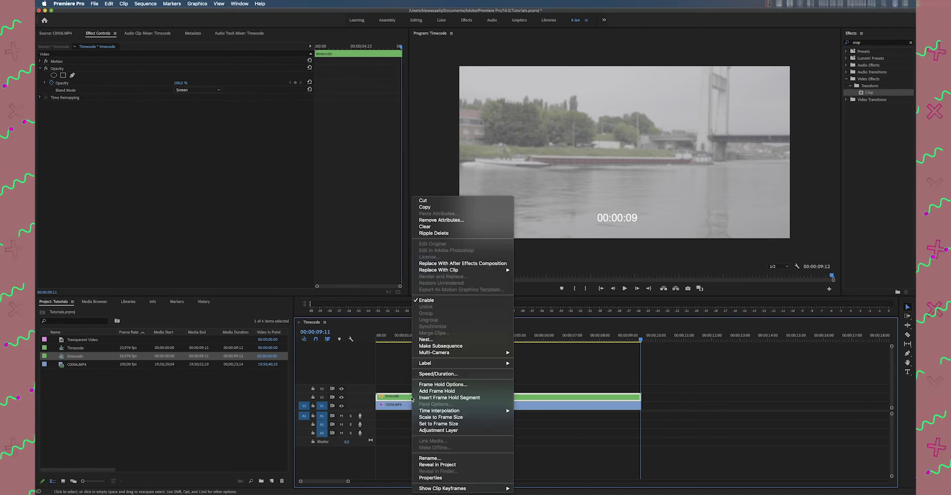
pyautogui.click(425, 374)
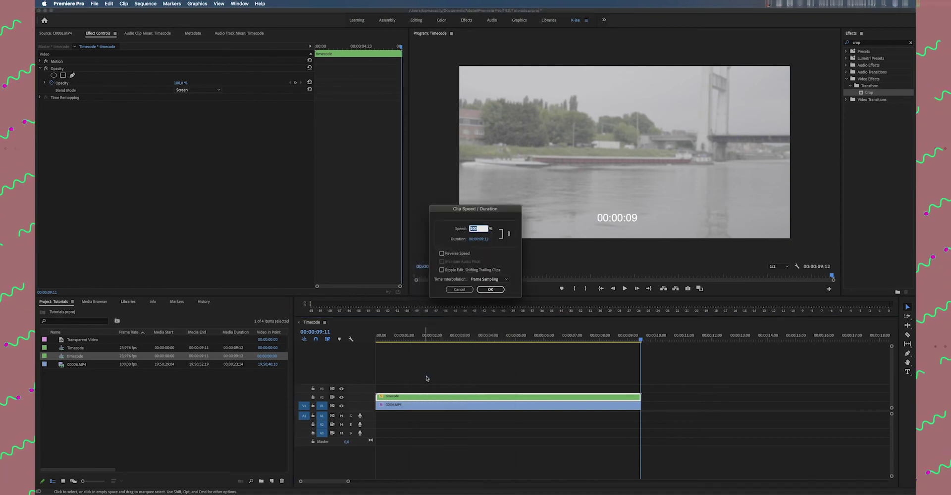
pyautogui.click(443, 254)
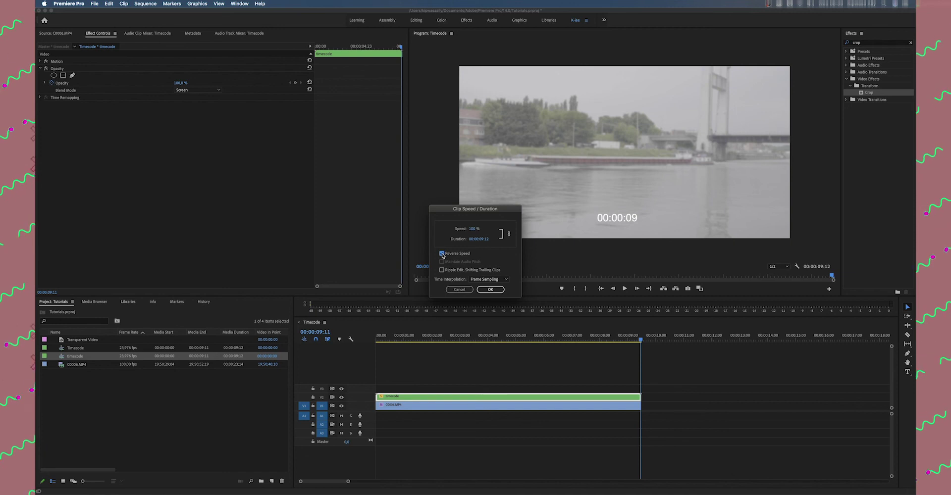
pyautogui.click(490, 290)
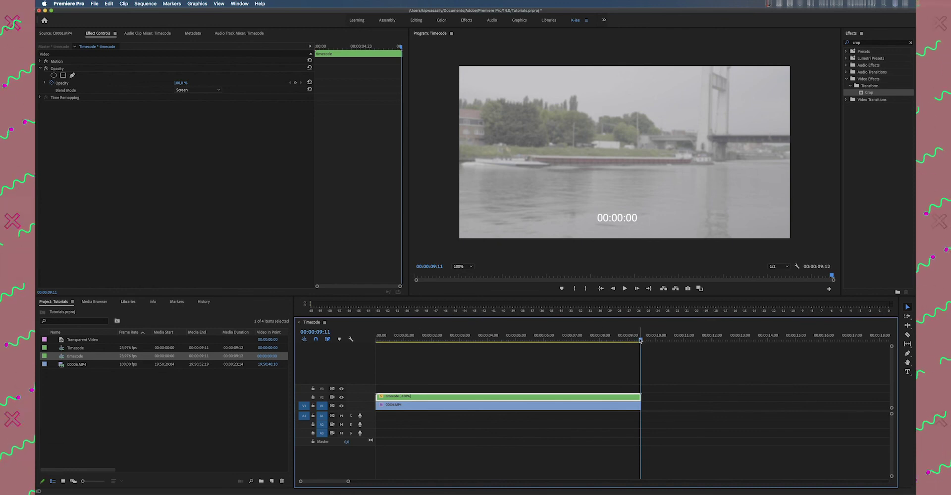
pyautogui.moveTo(640, 340); pyautogui.dragTo(350, 338)
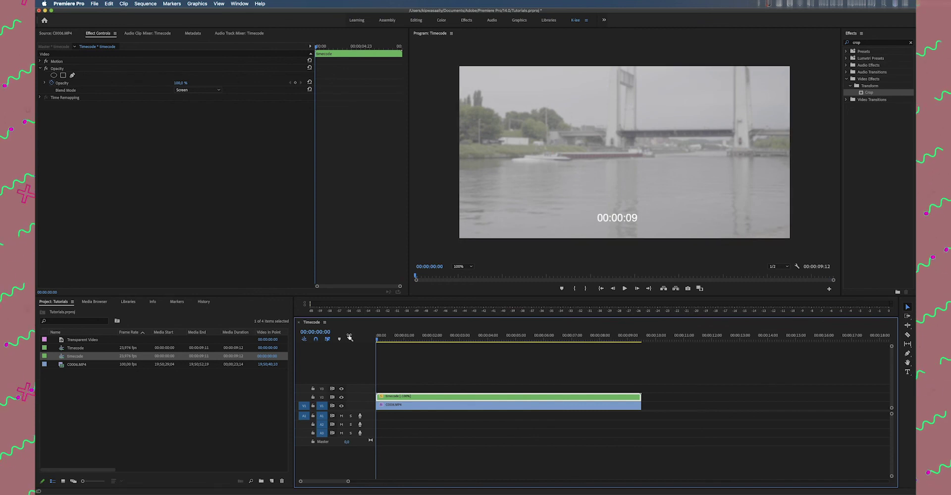
pyautogui.press('space')
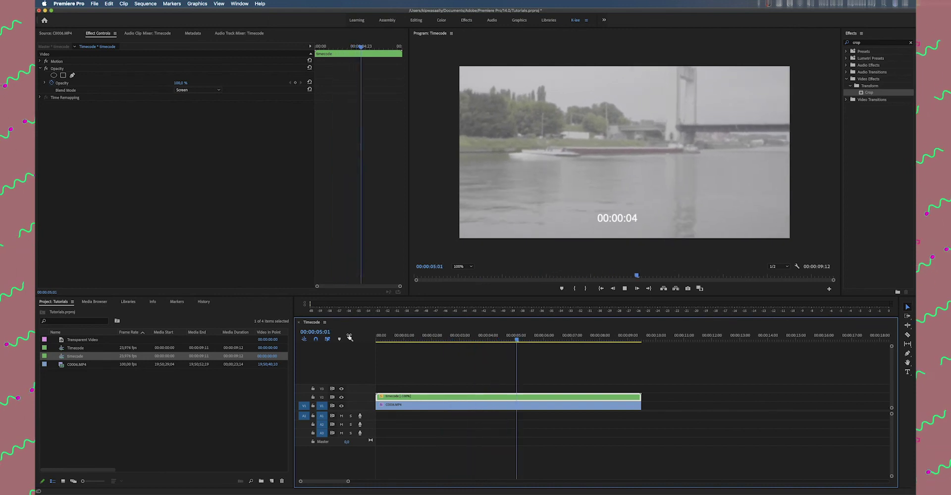
pyautogui.press('space')
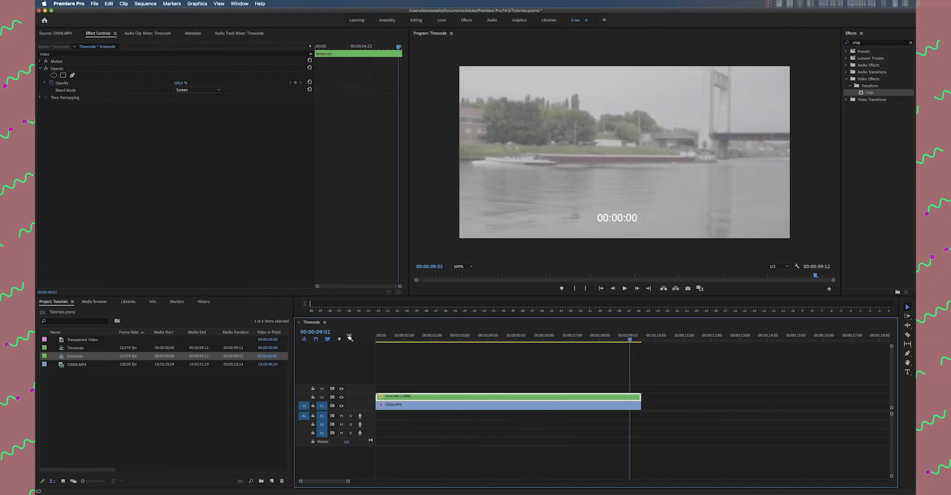